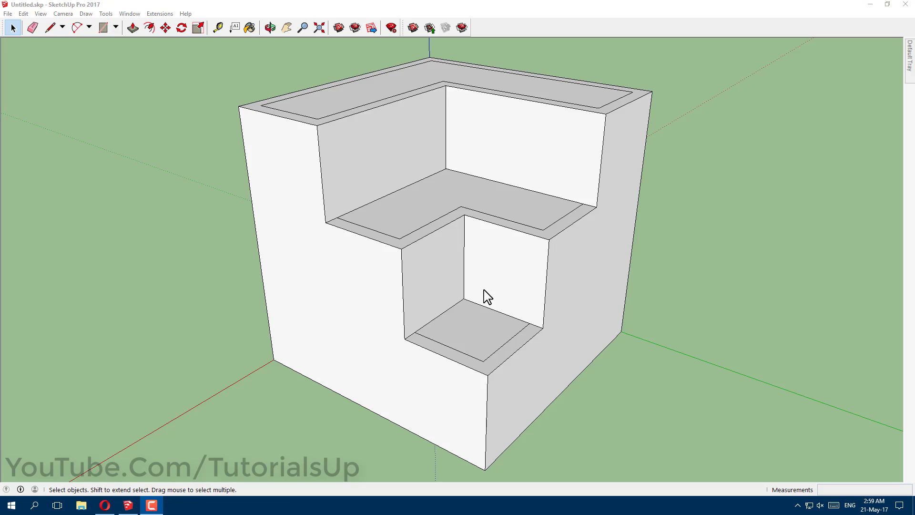
- Drag Image.jpg from the desktop into the model and place it flat on the ground beside the stepped box
scroll(485, 295, down, 2)
mouse_move(486, 296)
middle_down()
mouse_move(414, 293)
mouse_move(584, 296)
mouse_move(572, 301)
middle_up()
double_click(486, 11)
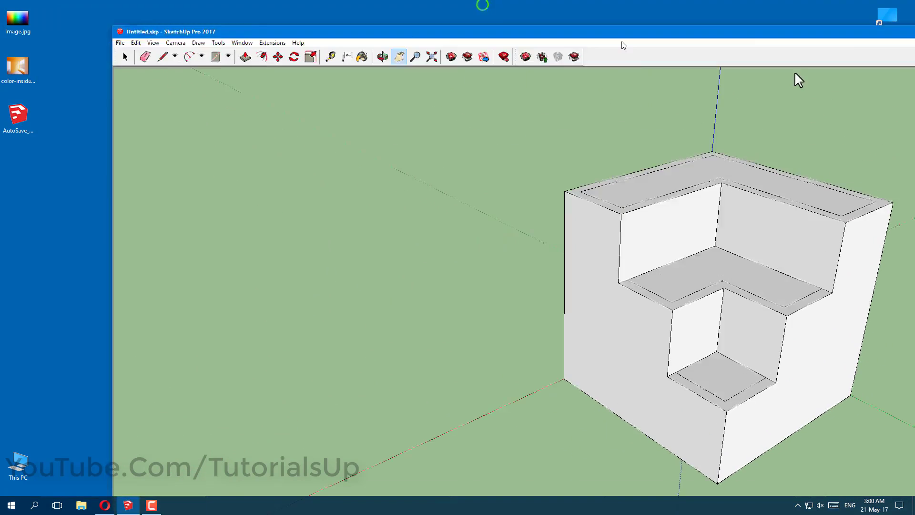
key(super+Right)
click(270, 80)
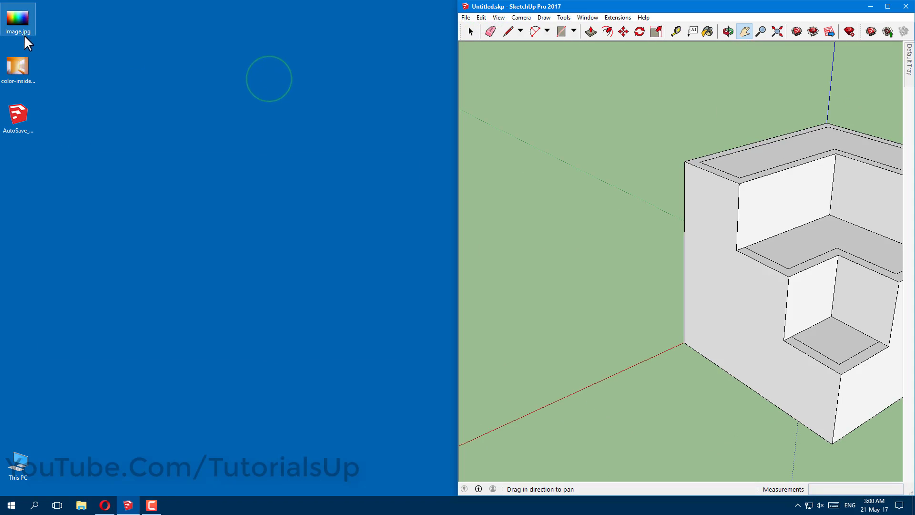
drag(17, 26, 573, 418)
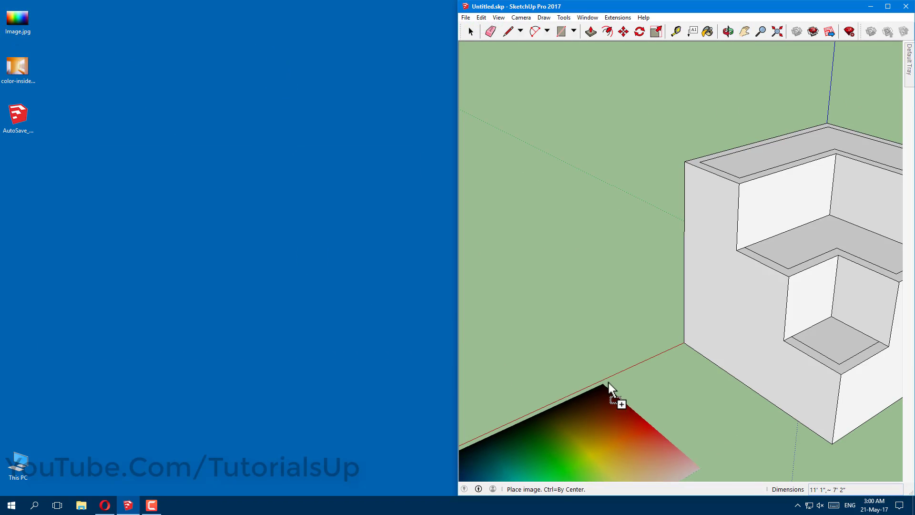
click(608, 377)
click(889, 7)
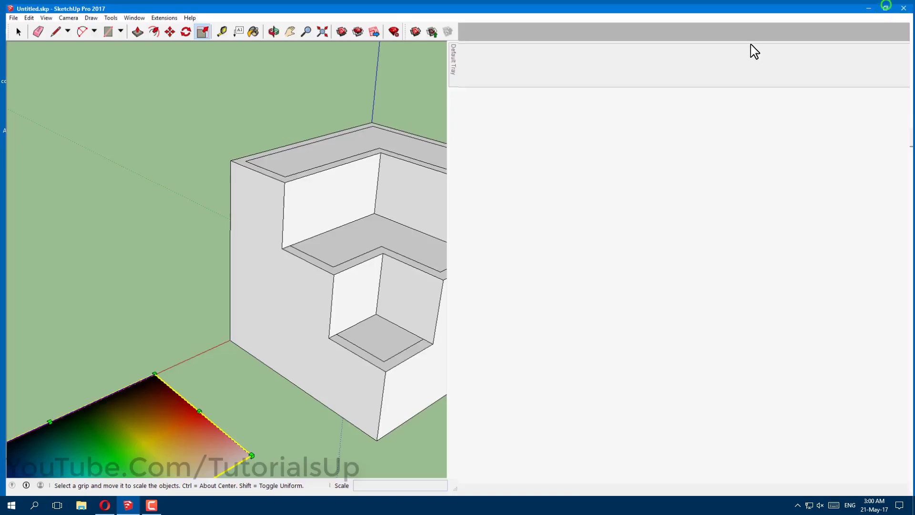
- Enlarge the gradient image from its corner with the Scale tool, then deselect it
mouse_move(351, 218)
middle_down()
mouse_move(828, 297)
mouse_move(213, 251)
mouse_move(450, 364)
mouse_move(434, 325)
middle_up()
scroll(434, 329, up, 2)
scroll(467, 267, up, 2)
mouse_move(467, 234)
middle_down()
mouse_move(513, 225)
mouse_move(544, 250)
mouse_move(543, 262)
middle_up()
scroll(553, 267, up, 1)
key(space)
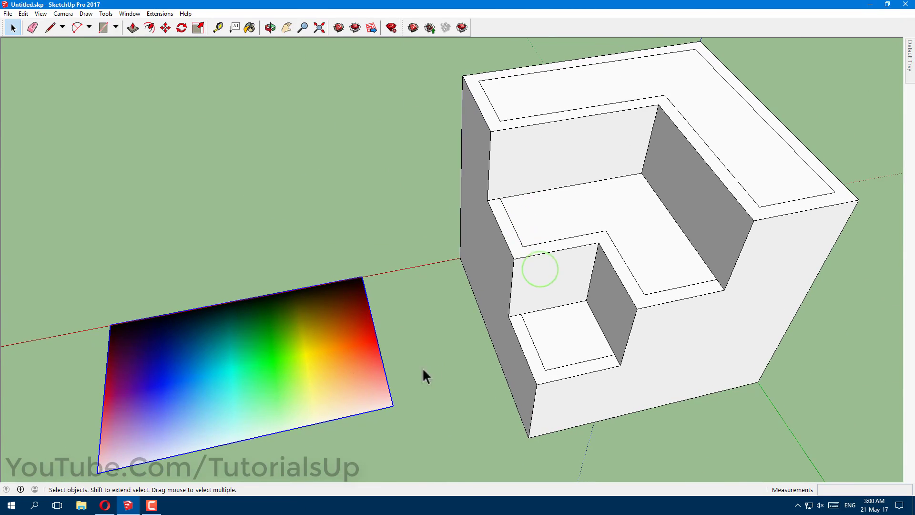
scroll(419, 260, down, 2)
key(s)
drag(177, 421, 117, 463)
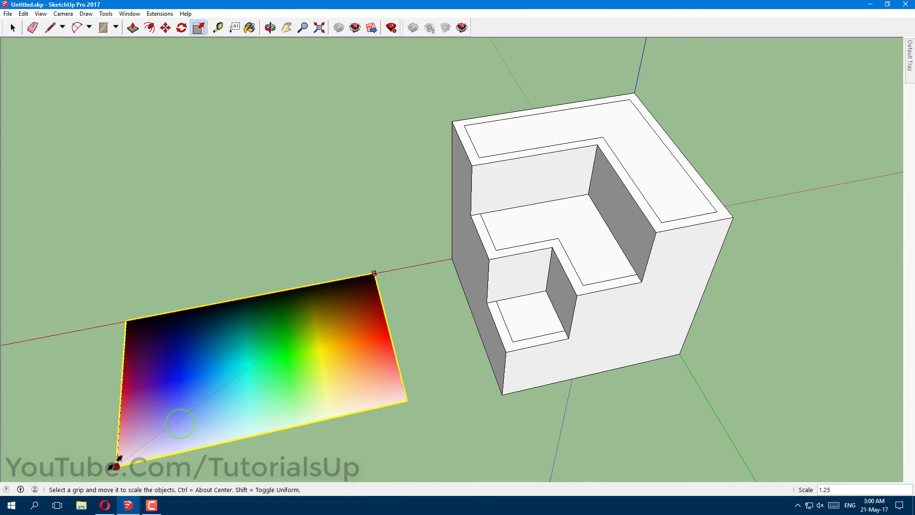
key(space)
click(428, 322)
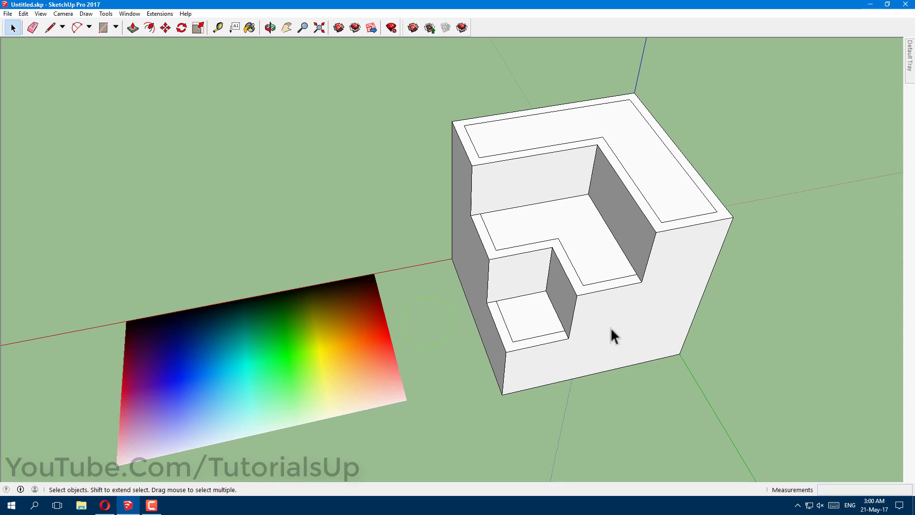
- In the Materials tray, create a light cyan material with R 153, G 255, B 255
click(250, 28)
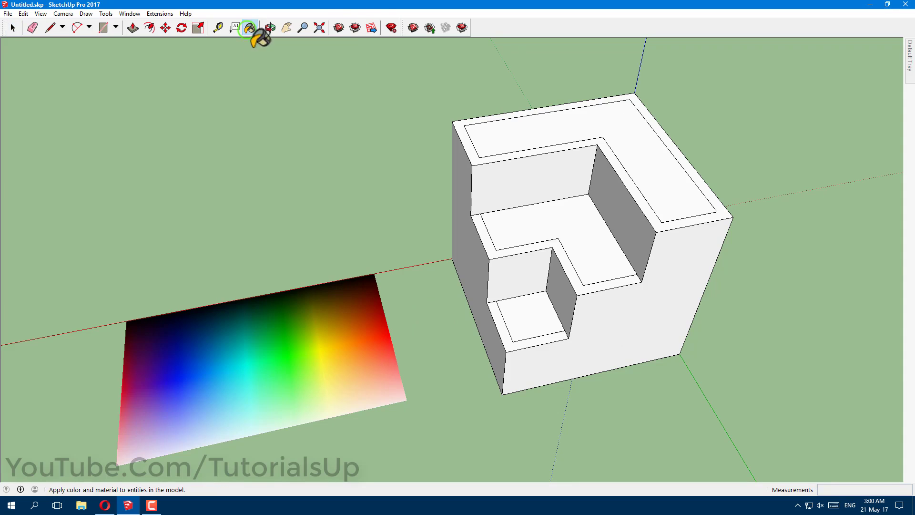
click(910, 57)
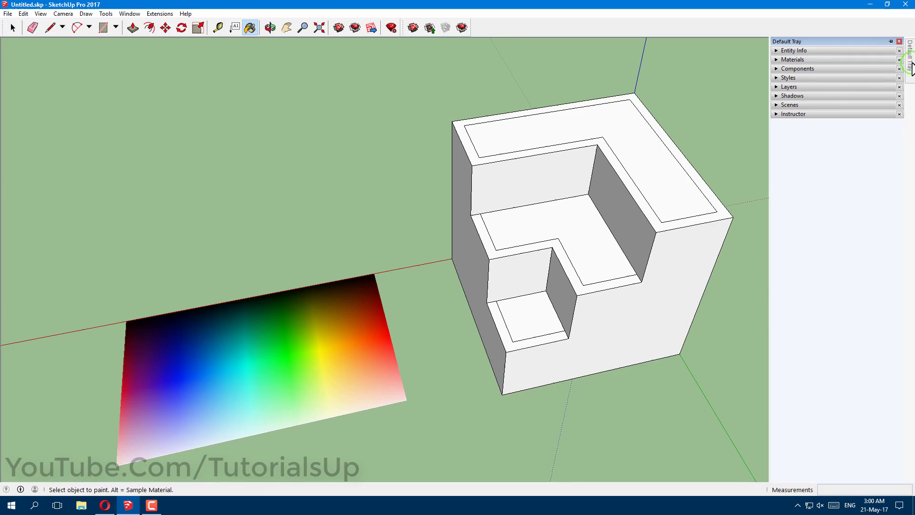
click(777, 59)
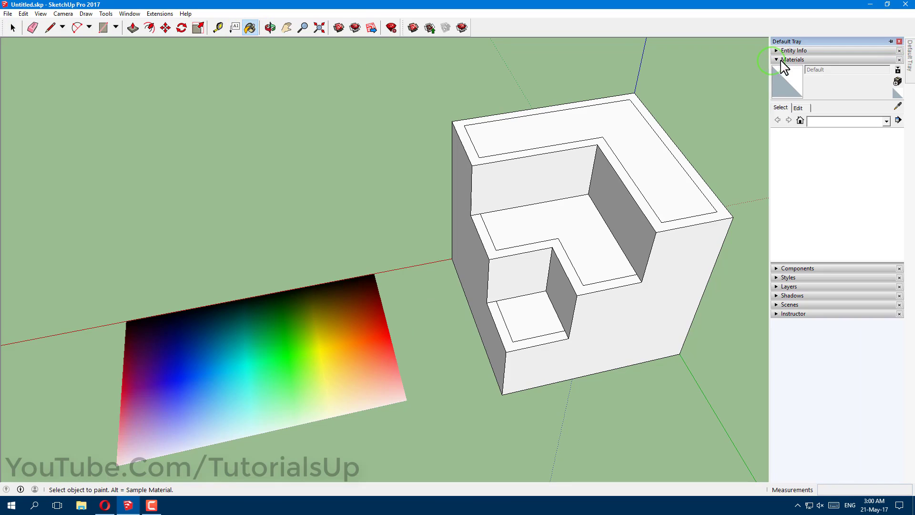
click(897, 82)
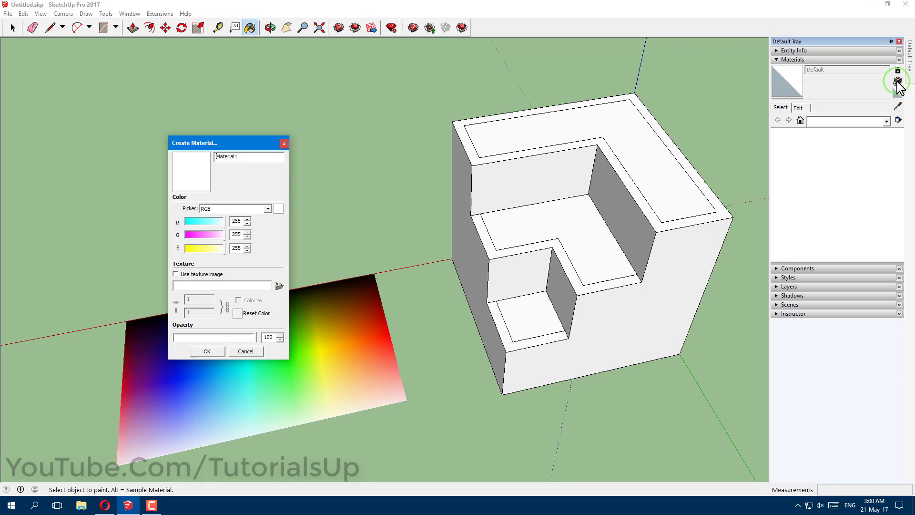
drag(230, 144, 672, 67)
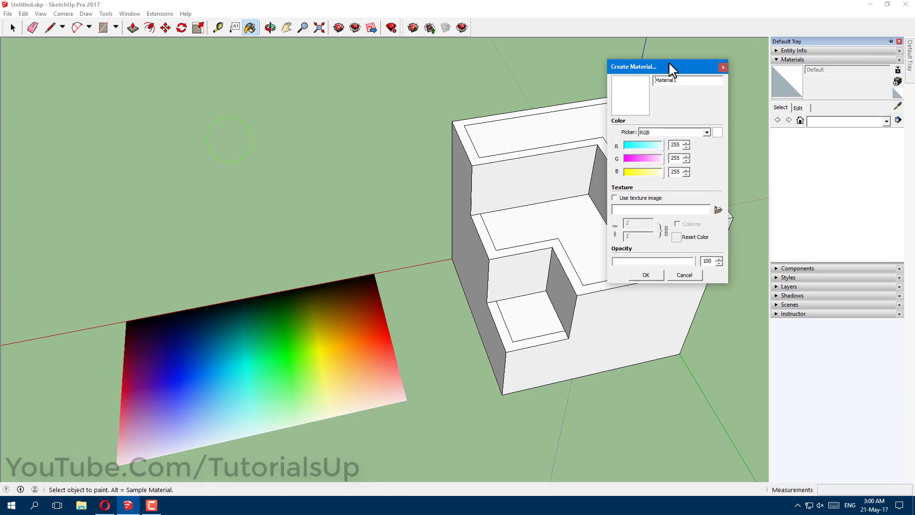
drag(648, 145, 650, 149)
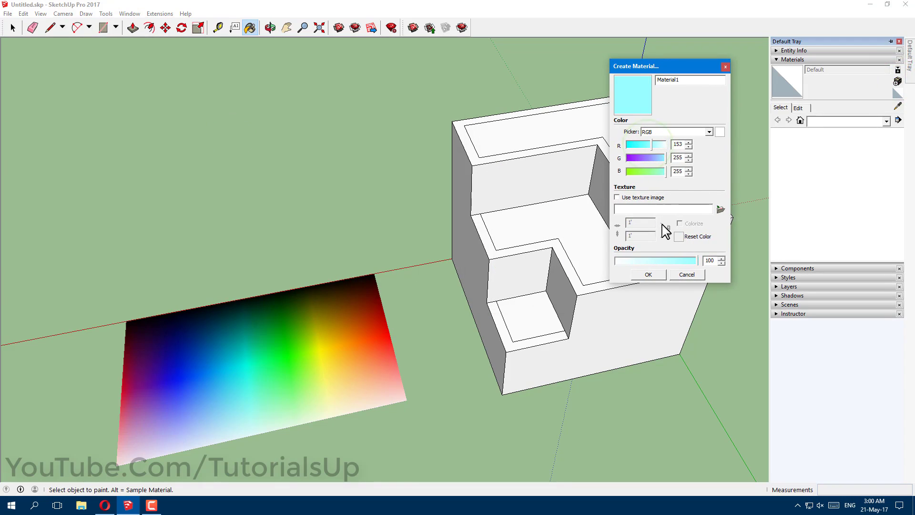
click(654, 275)
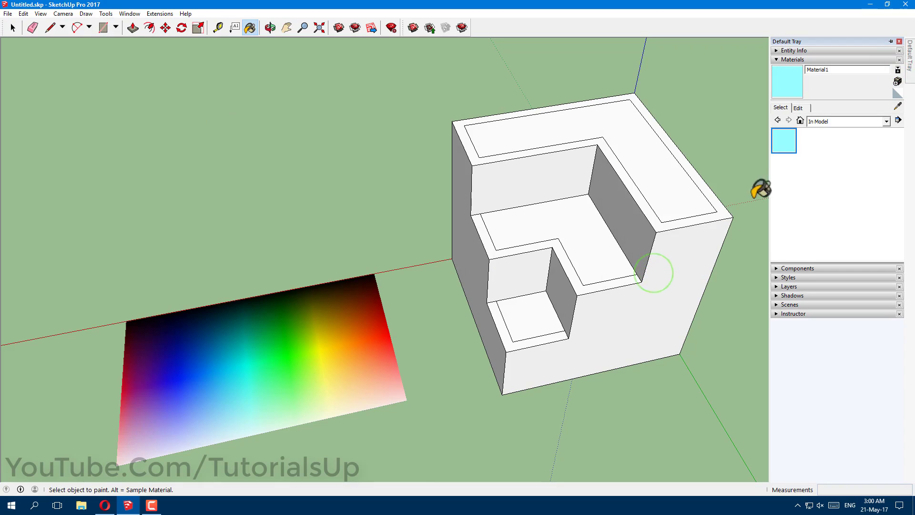
- Paint the stepped box with Material1, pin the tray, and start Match color on screen in Edit
click(629, 312)
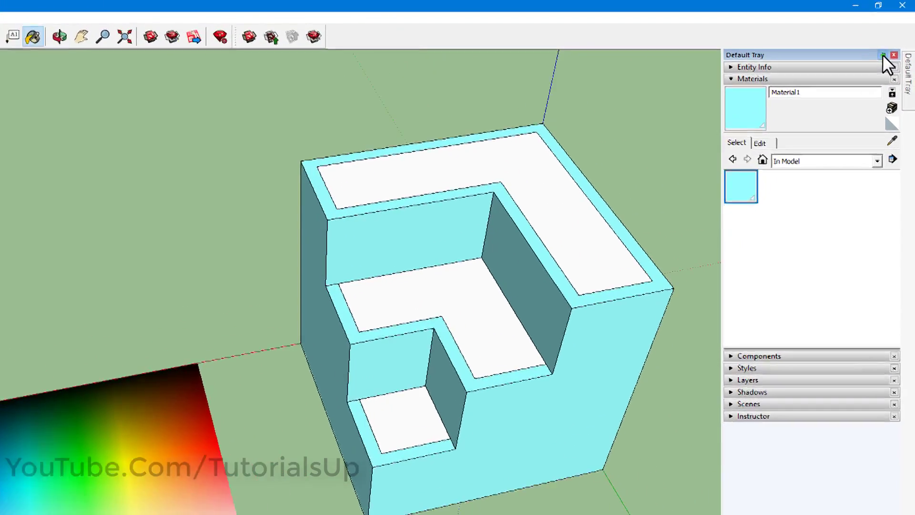
click(892, 42)
shift+middle_drag(267, 383, 348, 364)
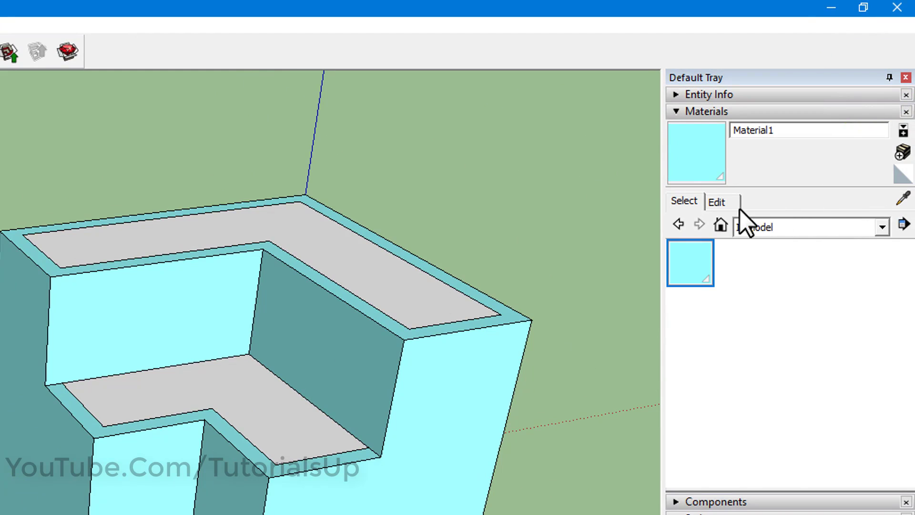
click(723, 204)
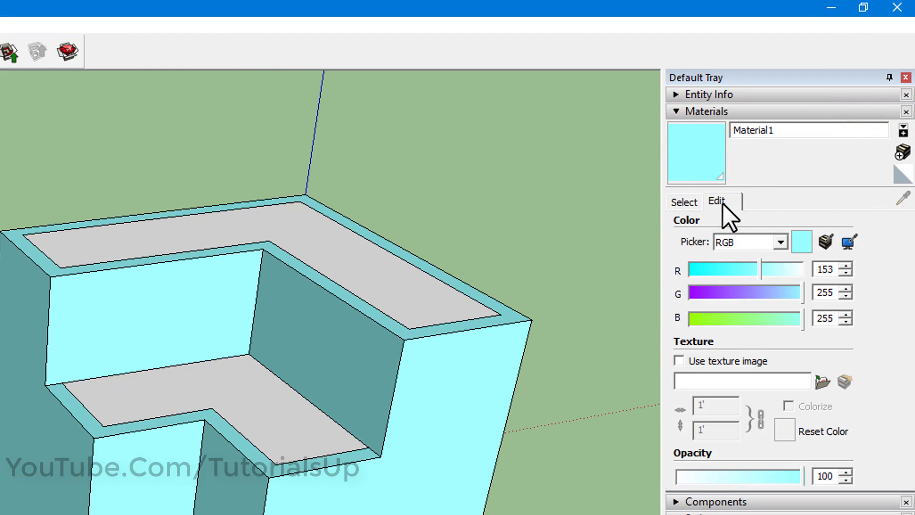
click(850, 242)
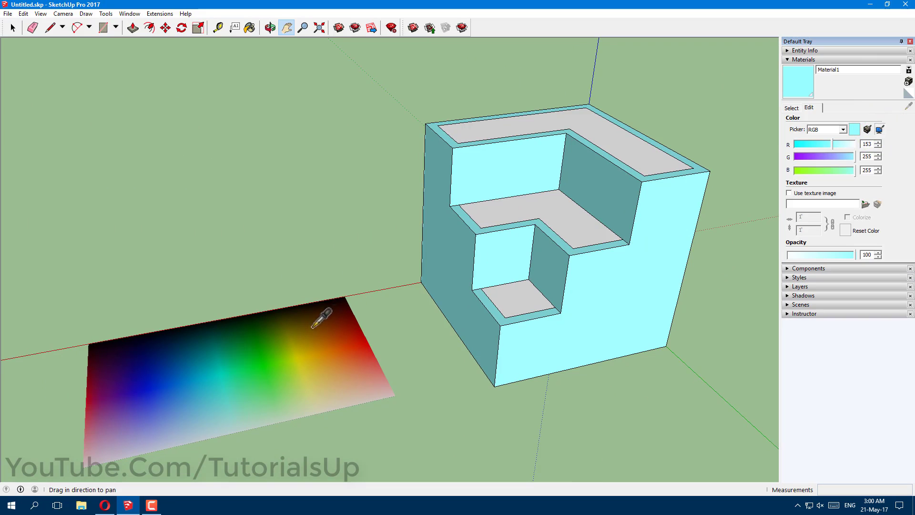
- Sample yellow (R188 G190 B0) from the gradient picture into Material1
click(295, 356)
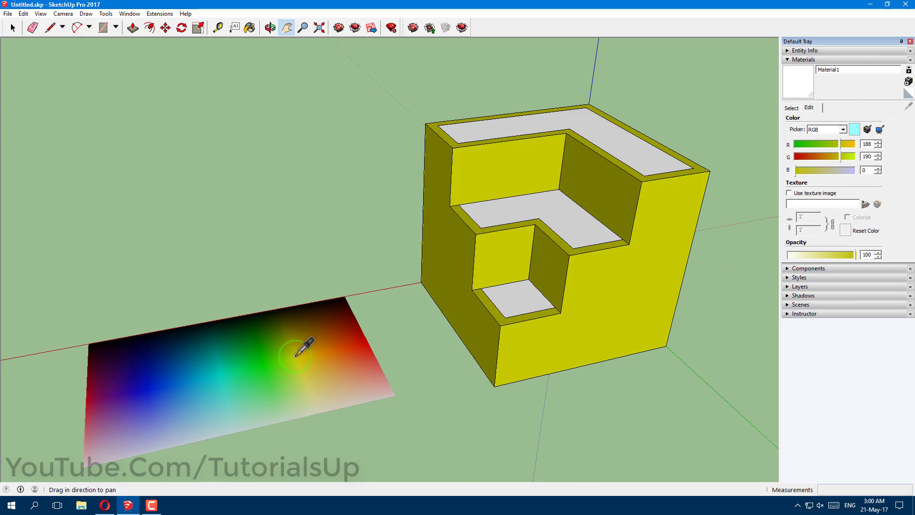
middle_drag(296, 355, 504, 446)
scroll(351, 261, down, 2)
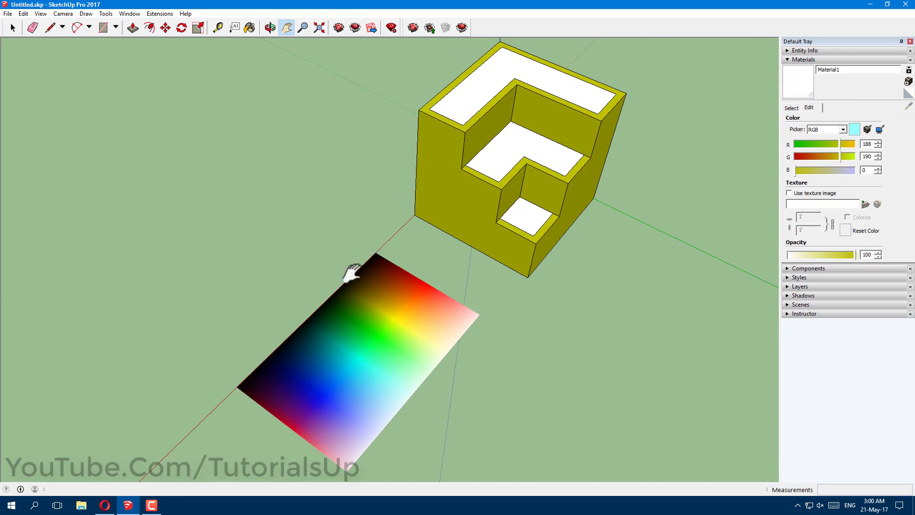
scroll(296, 341, up, 3)
scroll(337, 388, up, 3)
scroll(338, 415, up, 3)
- Orbit, zoom and pan to view the yellow box and gradient from different angles
scroll(417, 202, down, 3)
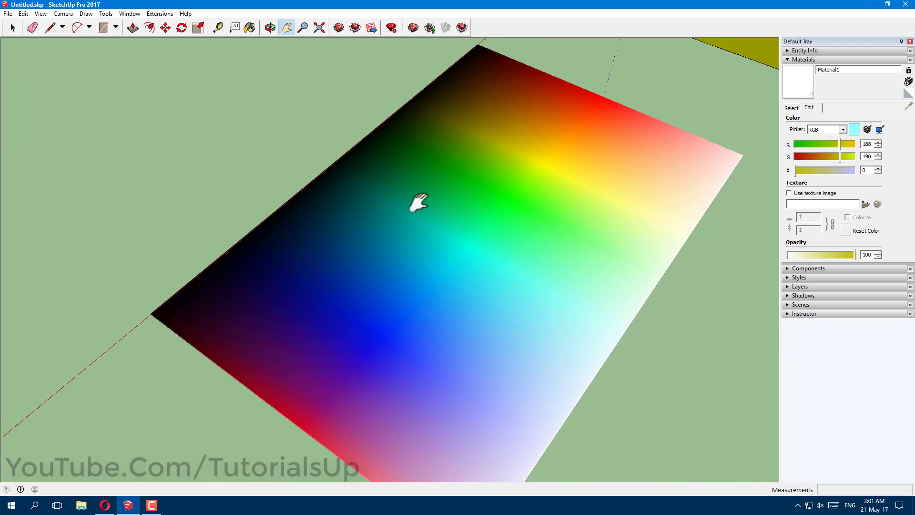
scroll(364, 229, down, 3)
mouse_move(364, 229)
middle_down()
mouse_move(309, 61)
mouse_move(268, 245)
middle_up()
scroll(268, 246, down, 2)
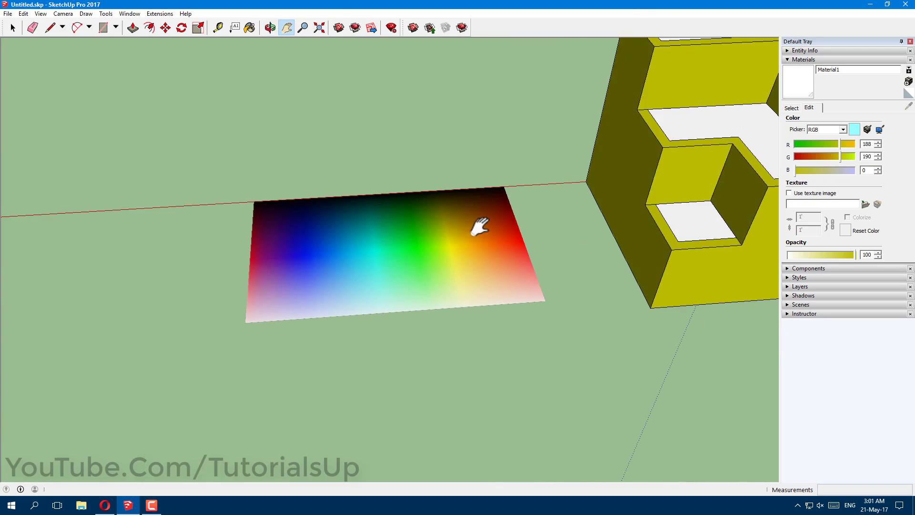
mouse_move(480, 224)
middle_down()
mouse_move(321, 271)
mouse_move(262, 338)
middle_up()
scroll(253, 340, up, 2)
drag(247, 342, 357, 327)
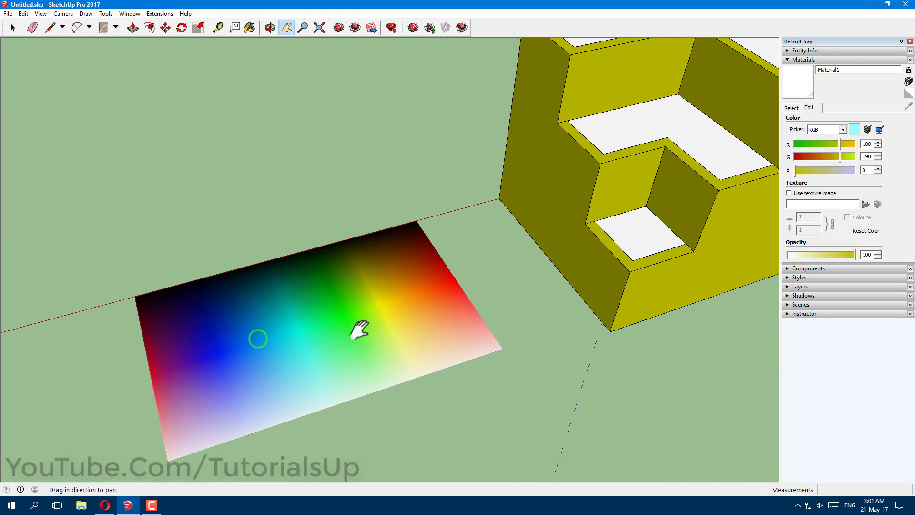
- With the Color Wheel picker, sample blue from the gradient into Material1, then delete the image
click(842, 129)
click(827, 137)
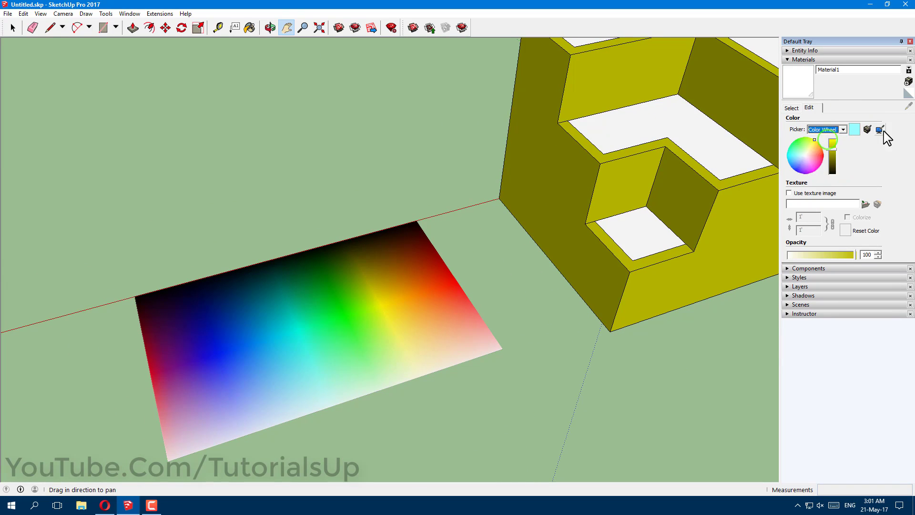
click(880, 129)
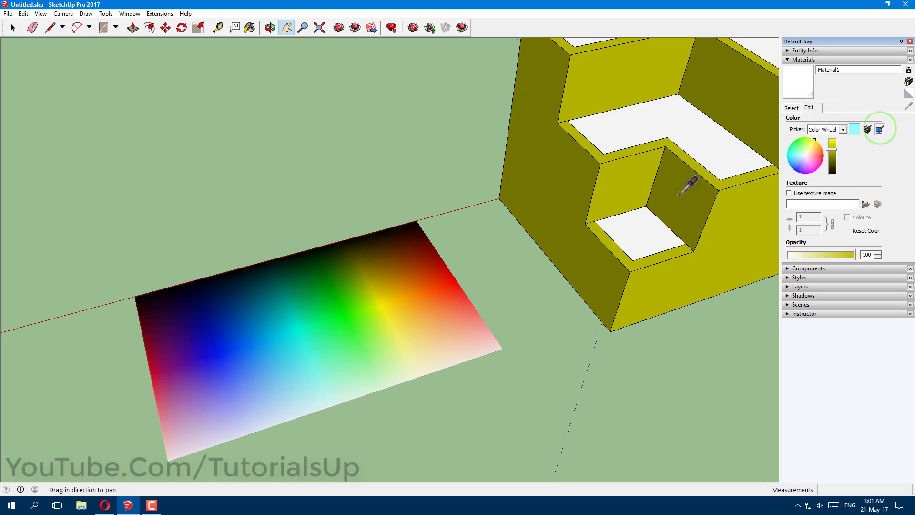
click(237, 343)
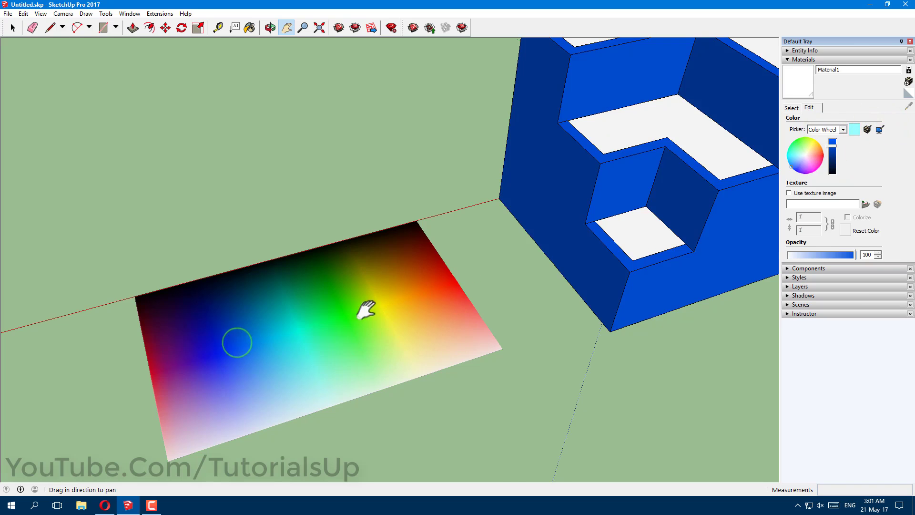
middle_drag(367, 306, 491, 276)
scroll(491, 277, up, 1)
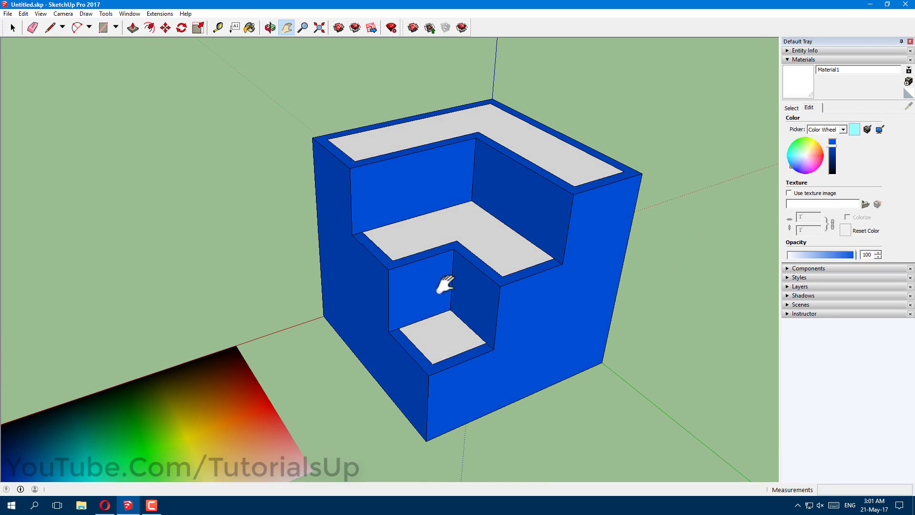
middle_drag(474, 262, 465, 246)
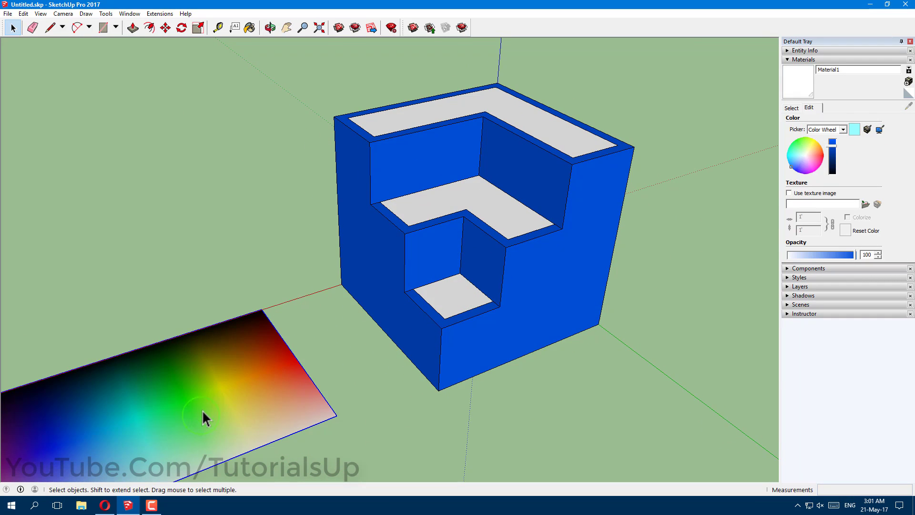
key(Delete)
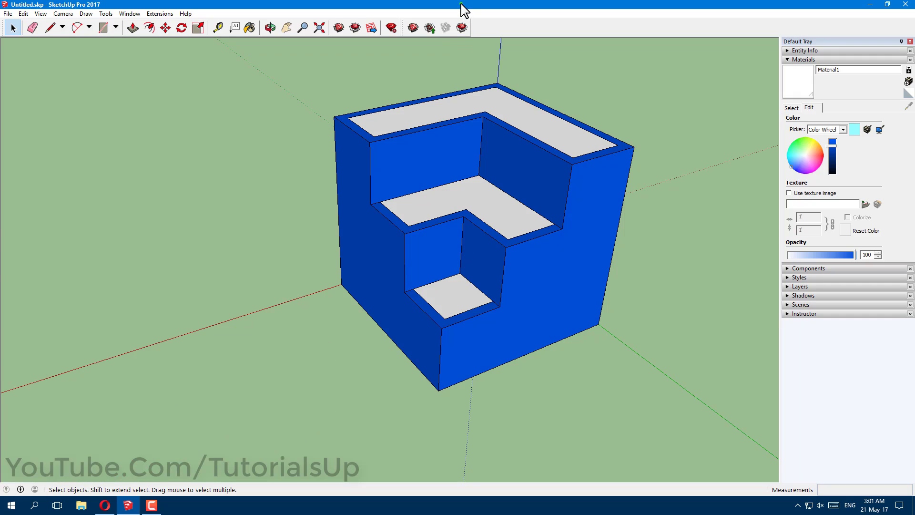
- Snap SketchUp to the right half and open color-inside-the-house.jpg from the desktop
key(super+Right)
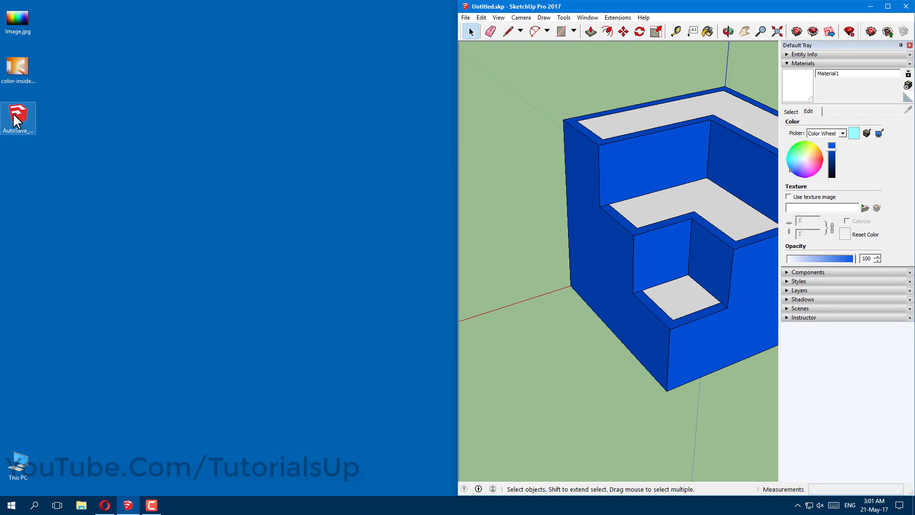
double_click(15, 71)
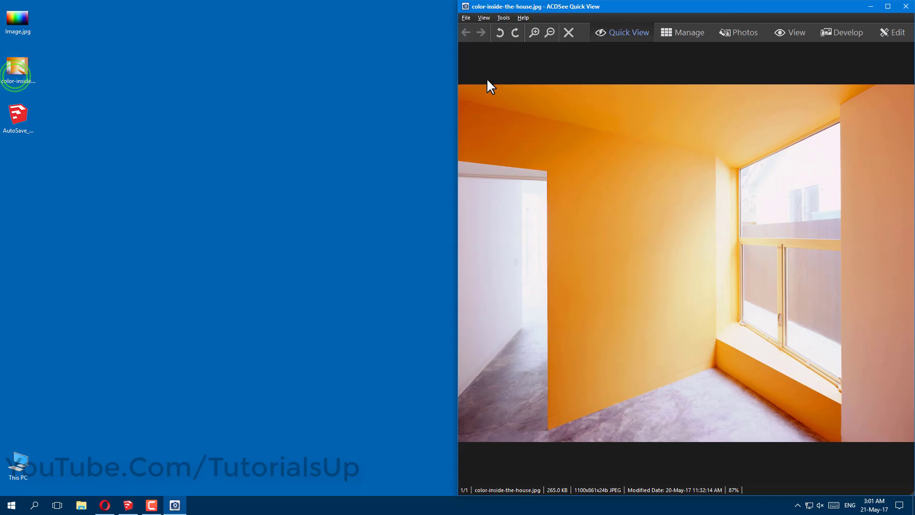
- Snap the ACDSee room photo to the left half and turn the model more frontal
drag(740, 7, 1, 9)
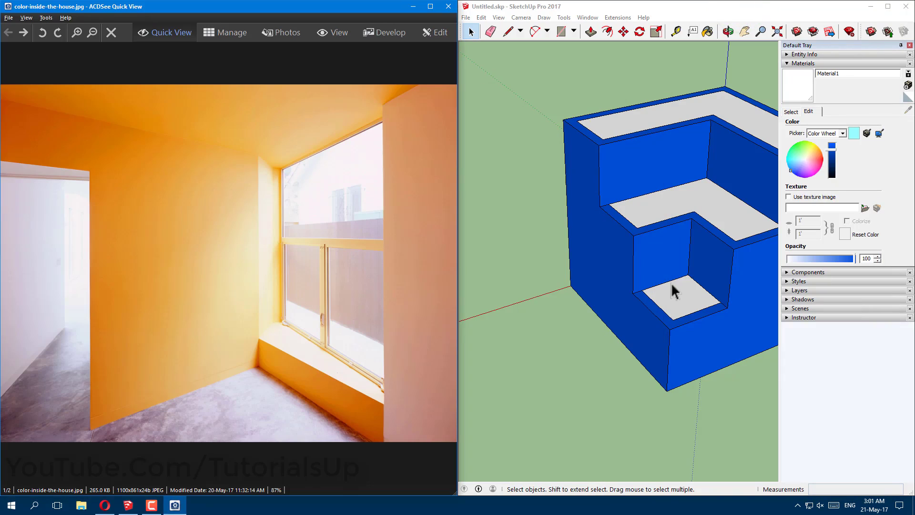
mouse_move(674, 290)
middle_down()
mouse_move(653, 266)
mouse_move(635, 279)
middle_up()
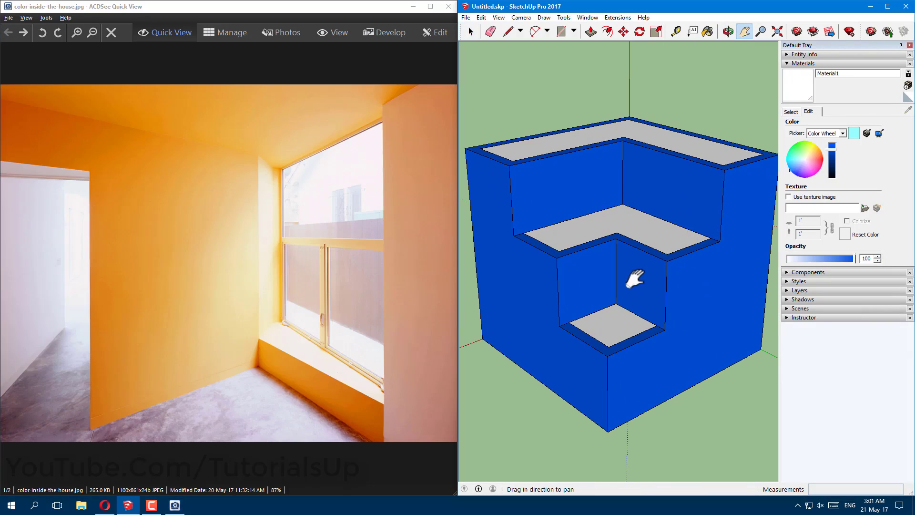
scroll(636, 279, down, 1)
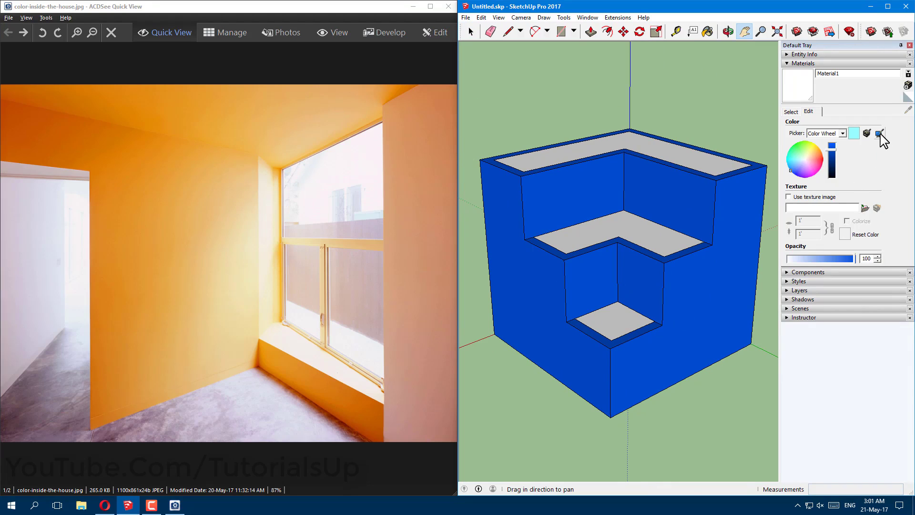
- Sample the room photo's wall twice, settling Material1 on the deeper orange
click(880, 135)
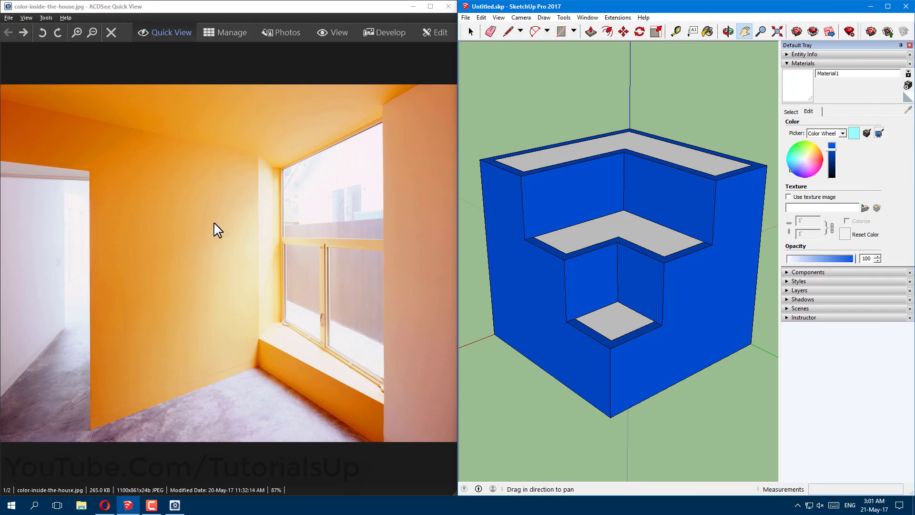
click(228, 217)
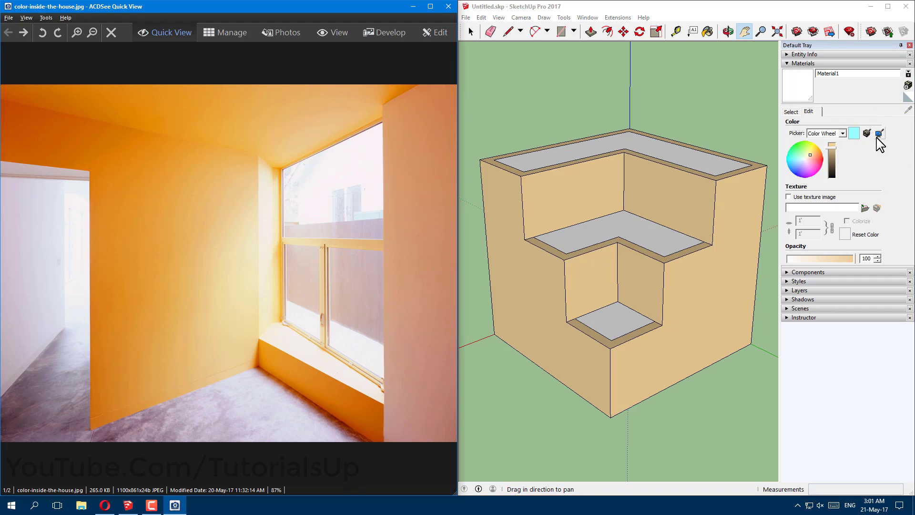
click(880, 135)
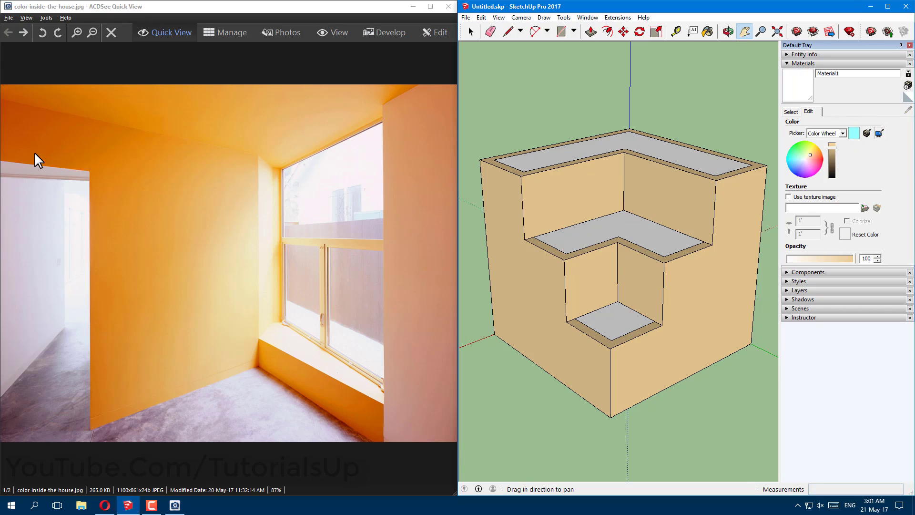
click(91, 145)
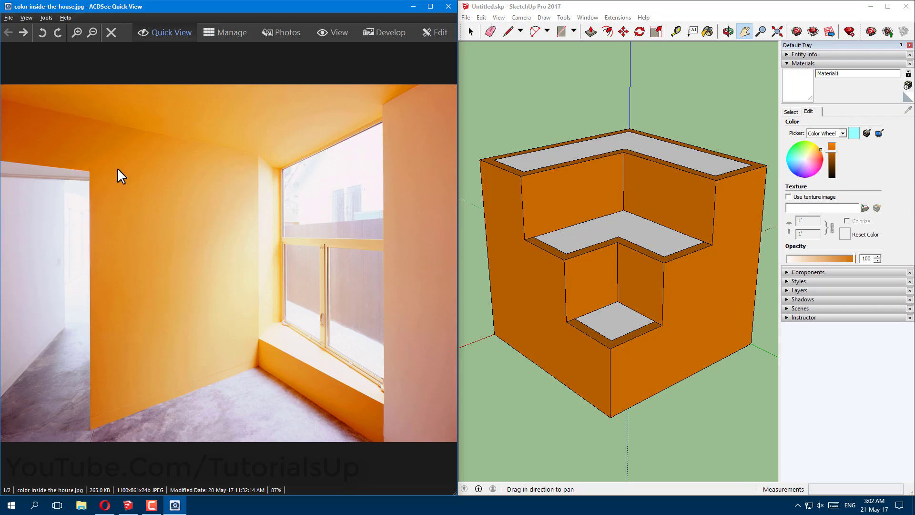
- Minimize ACDSee, snap Opera to the left half, and search Google for 'color picker'
click(413, 6)
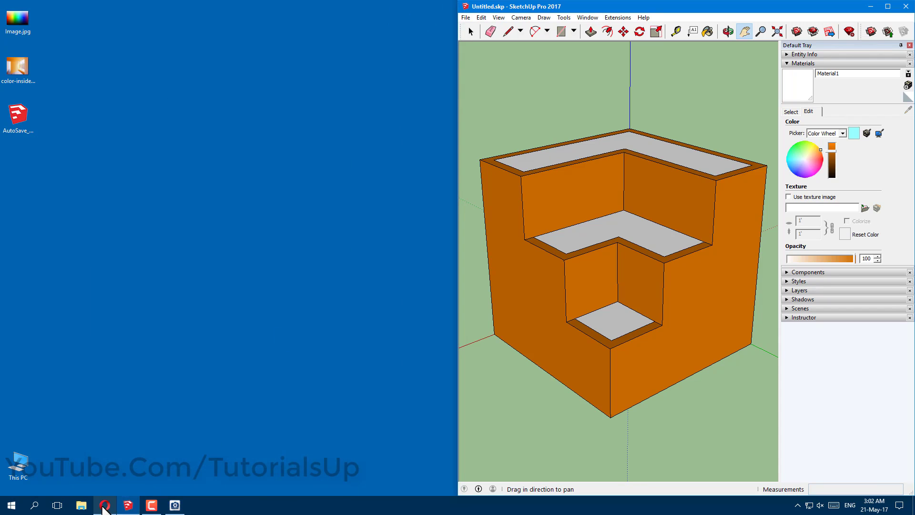
click(105, 507)
drag(500, 10, 3, 97)
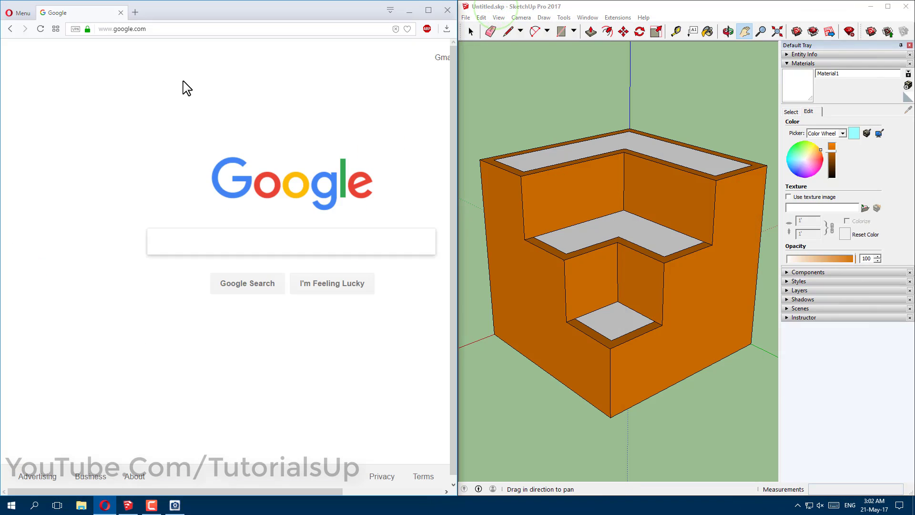
text(color )
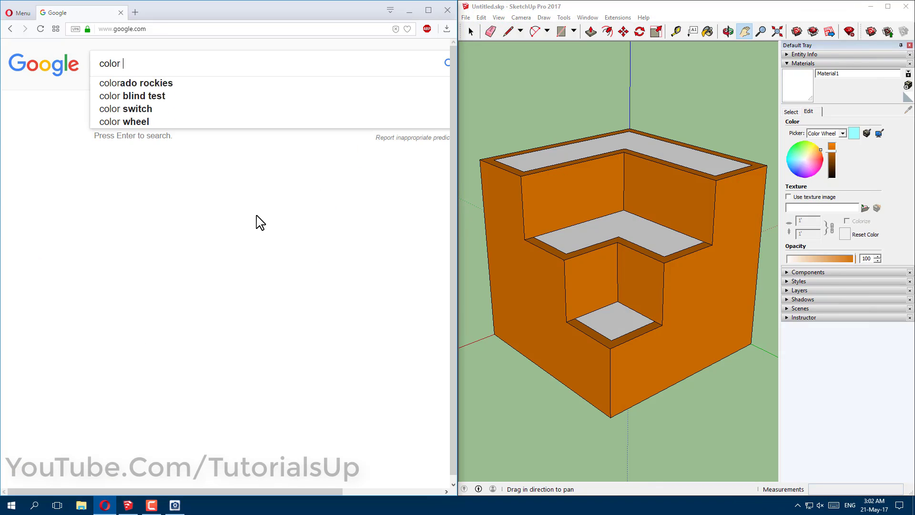
text(pi)
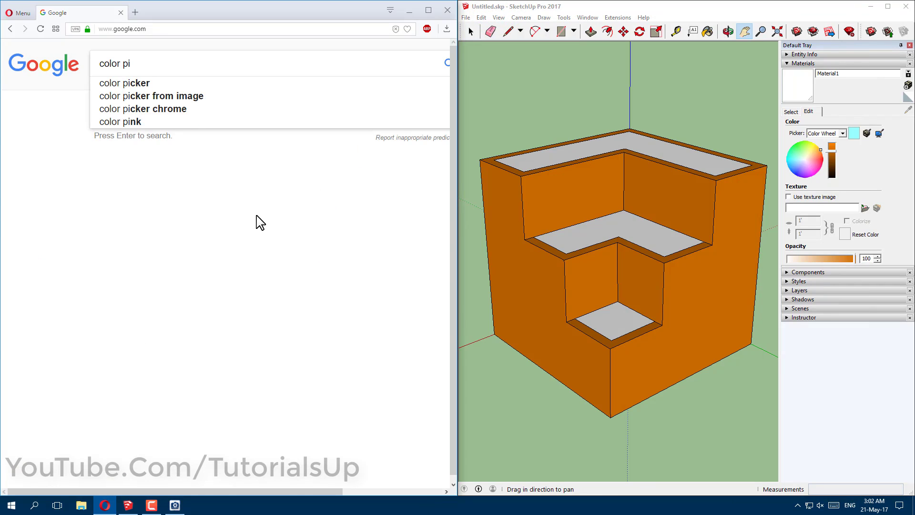
text(cker)
key(Return)
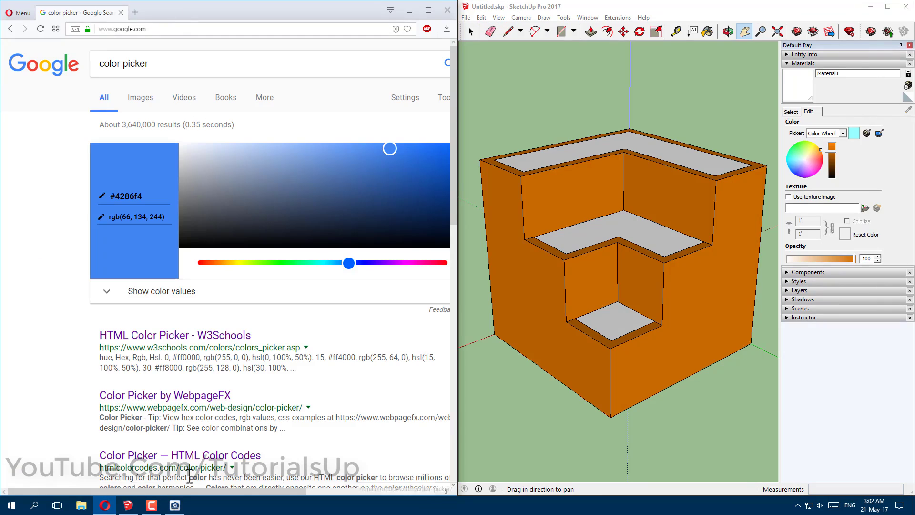
- Set Google's color picker to bright green #19f20e using the hue slider and gradient
drag(168, 490, 208, 490)
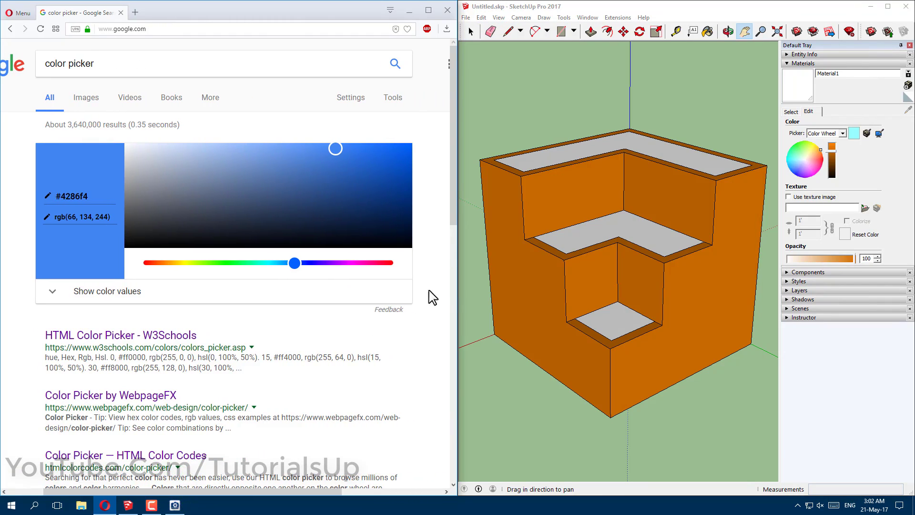
mouse_move(311, 161)
mouse_down()
mouse_move(311, 195)
mouse_move(394, 162)
mouse_up()
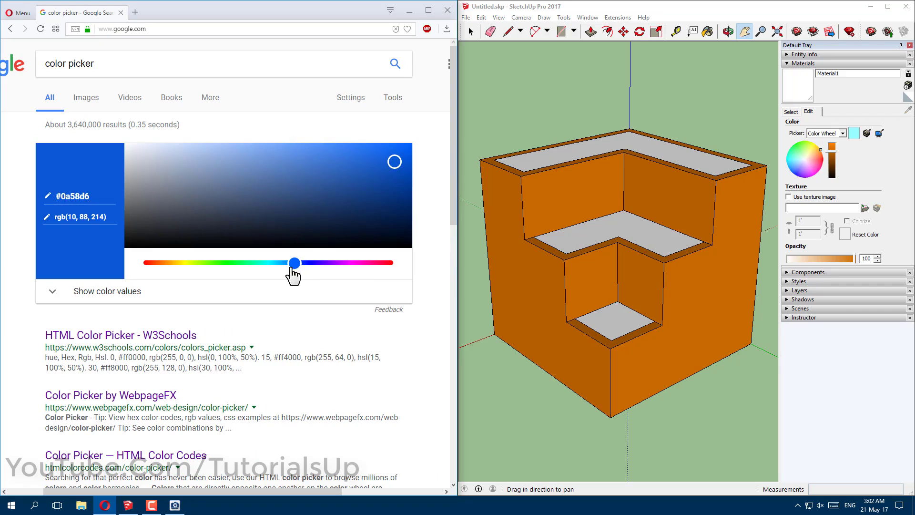
drag(292, 264, 229, 264)
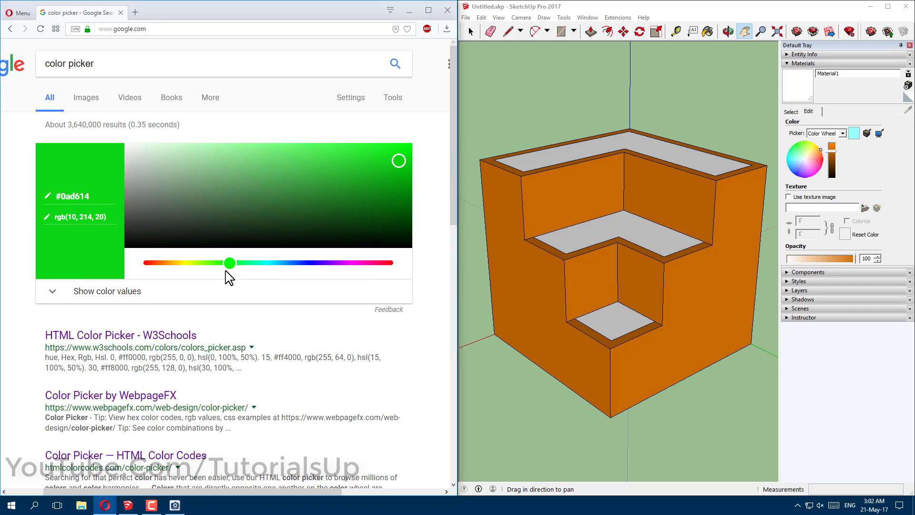
drag(392, 165, 395, 150)
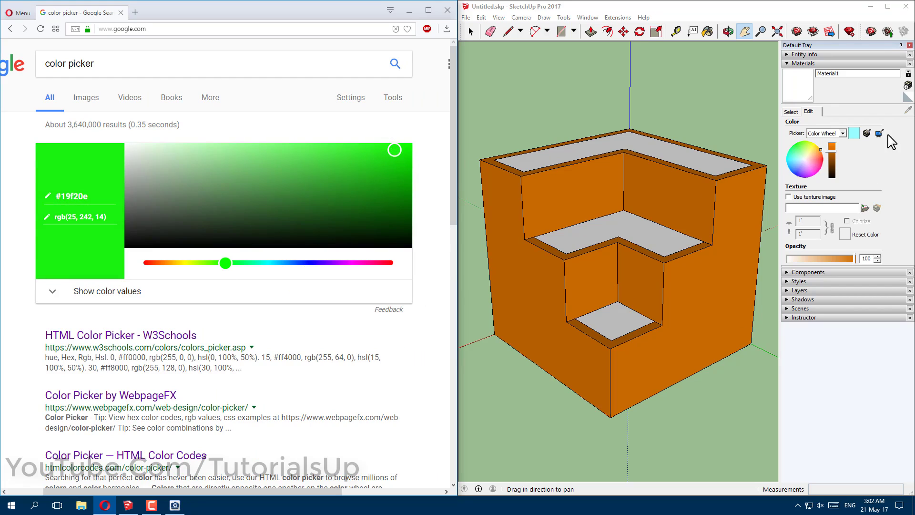
- Sample Google's green into Material1 and display its RGB values 25, 242, 14
click(881, 134)
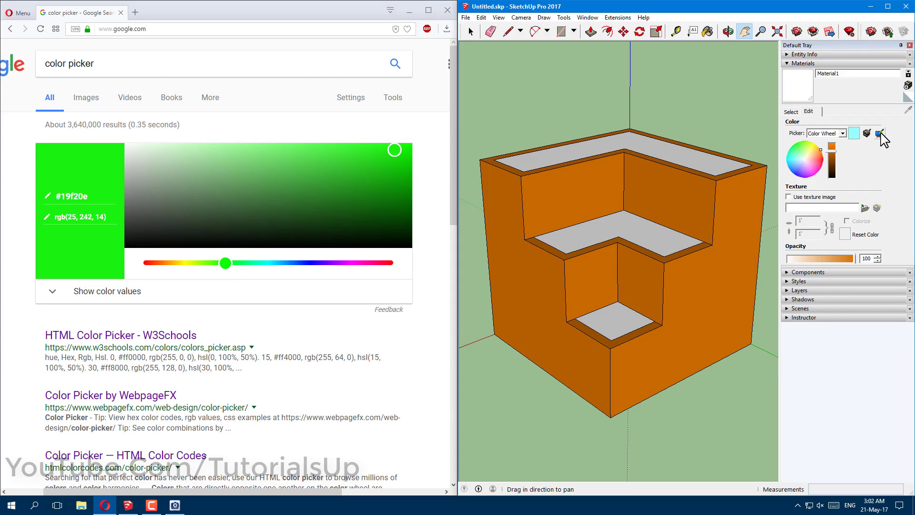
click(79, 167)
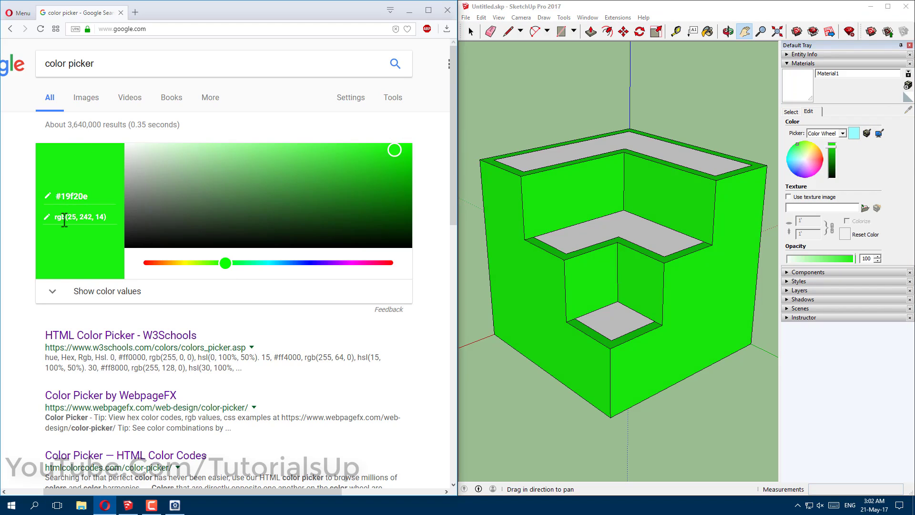
click(53, 293)
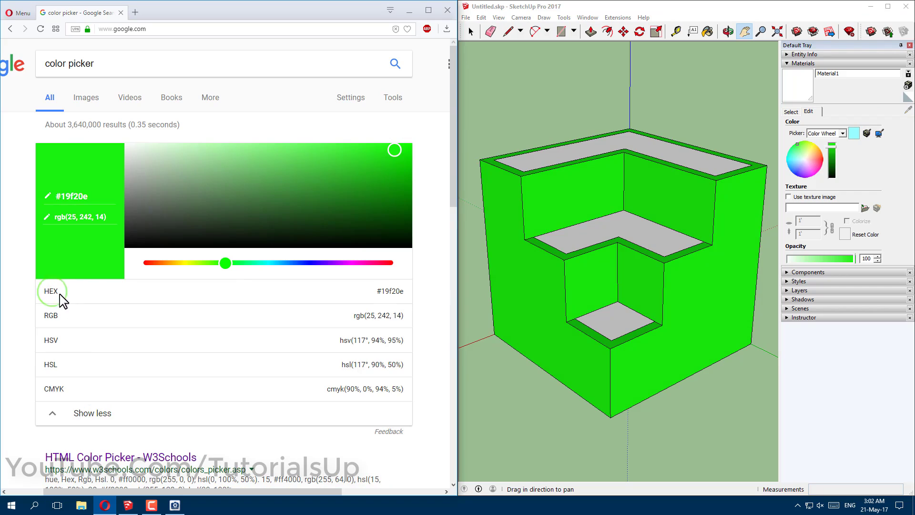
drag(354, 316, 410, 315)
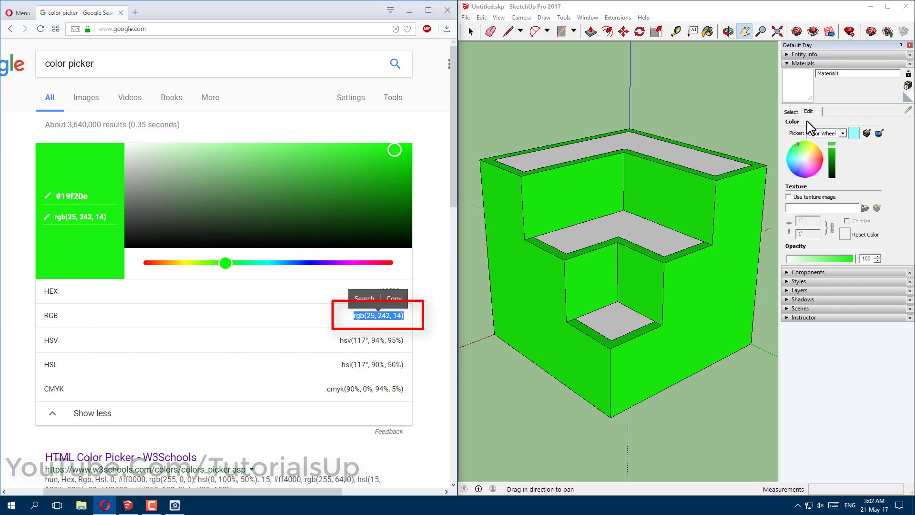
click(843, 133)
click(822, 159)
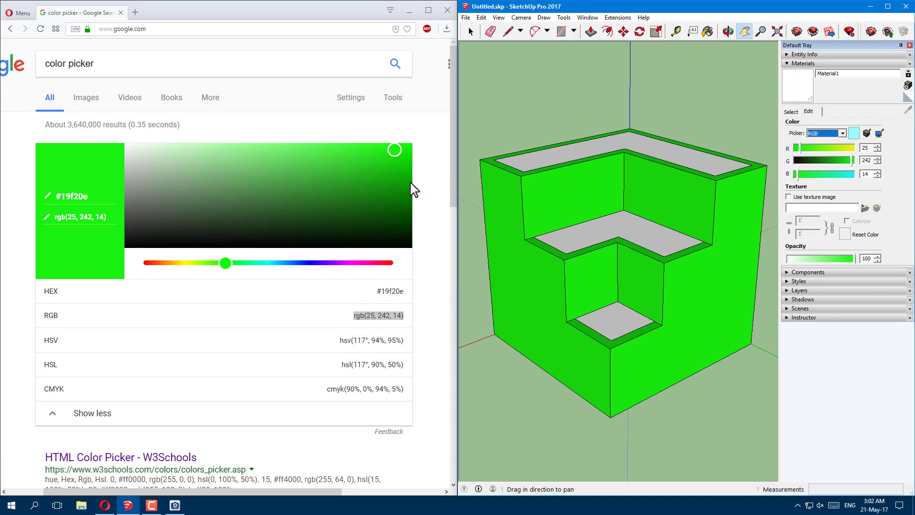
- Adjust Google's colour picker through yellow to the pink #dd33ad
mouse_move(332, 184)
mouse_down()
mouse_move(137, 245)
mouse_move(156, 218)
mouse_move(215, 195)
mouse_up()
drag(222, 263, 184, 271)
mouse_move(403, 188)
mouse_down()
mouse_move(402, 162)
mouse_move(380, 155)
mouse_up()
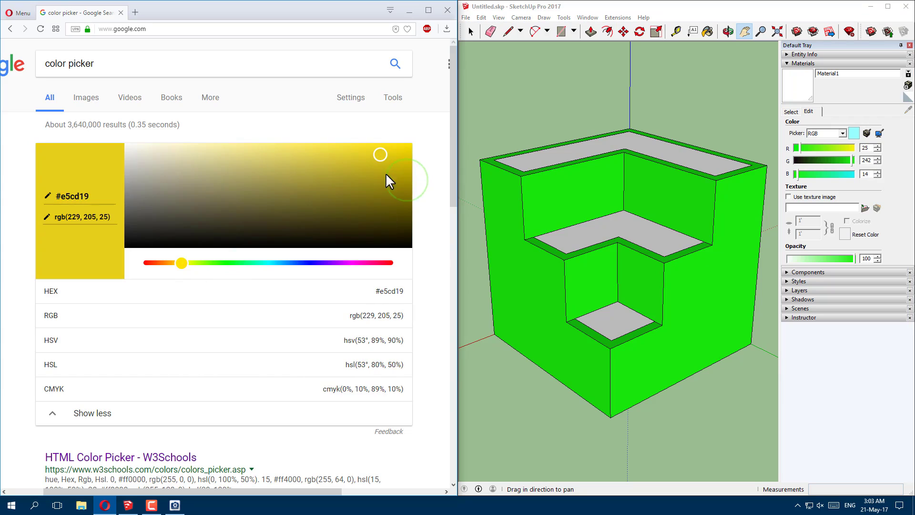
click(365, 262)
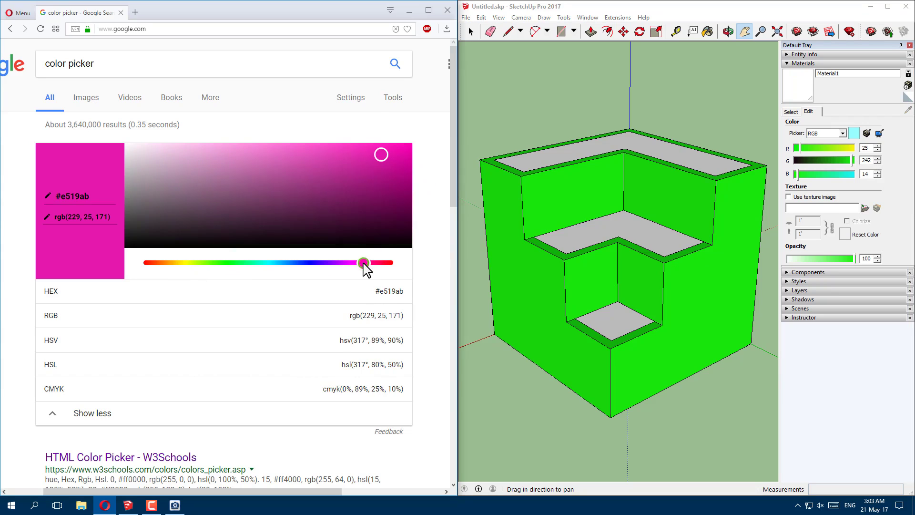
click(307, 167)
click(347, 159)
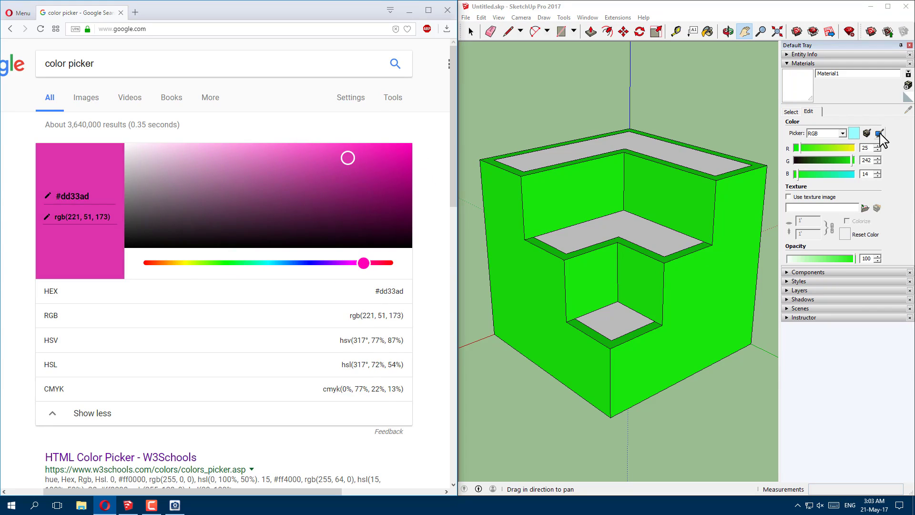
- Eyedropper the pink (221, 51, 173) onto Material1 and maximize SketchUp
click(880, 134)
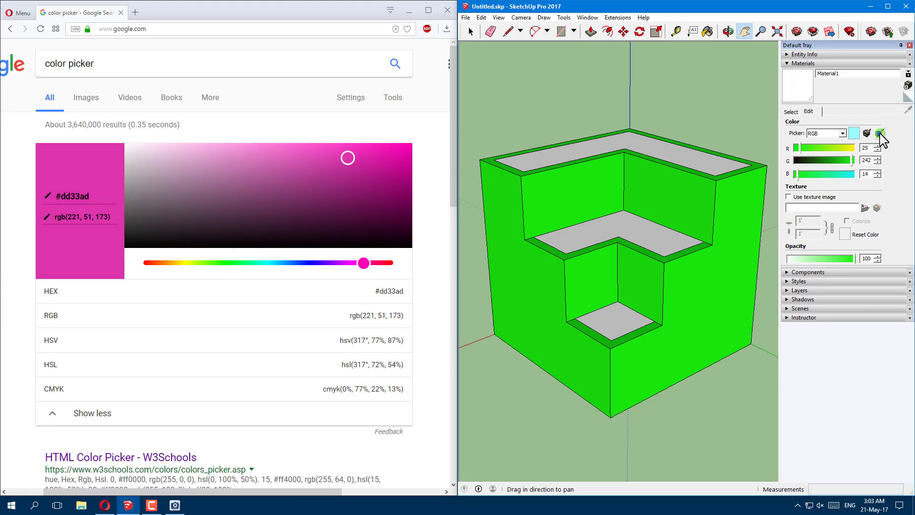
click(82, 161)
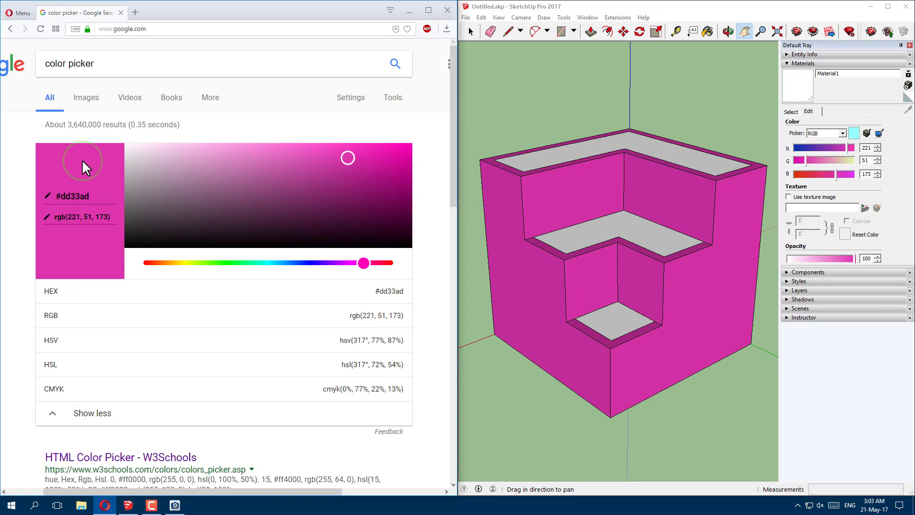
click(888, 7)
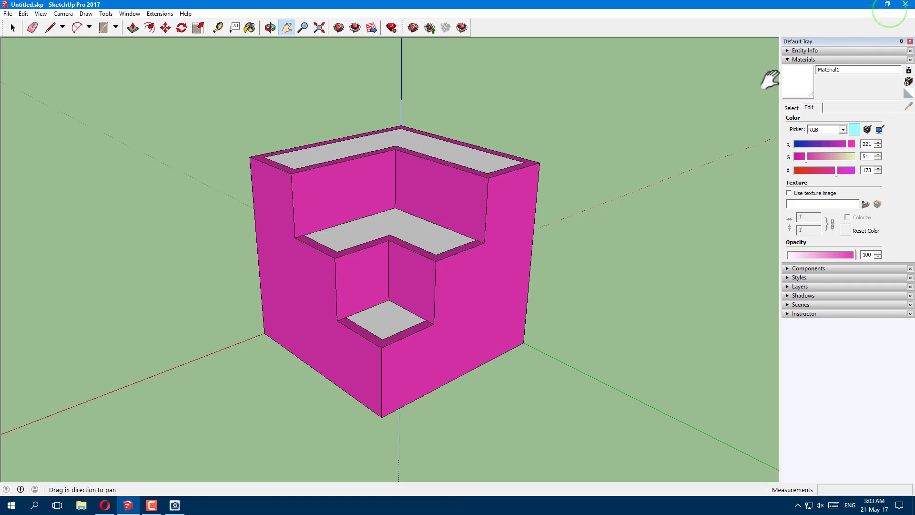
scroll(419, 297, up, 1)
scroll(327, 229, up, 2)
scroll(350, 266, up, 1)
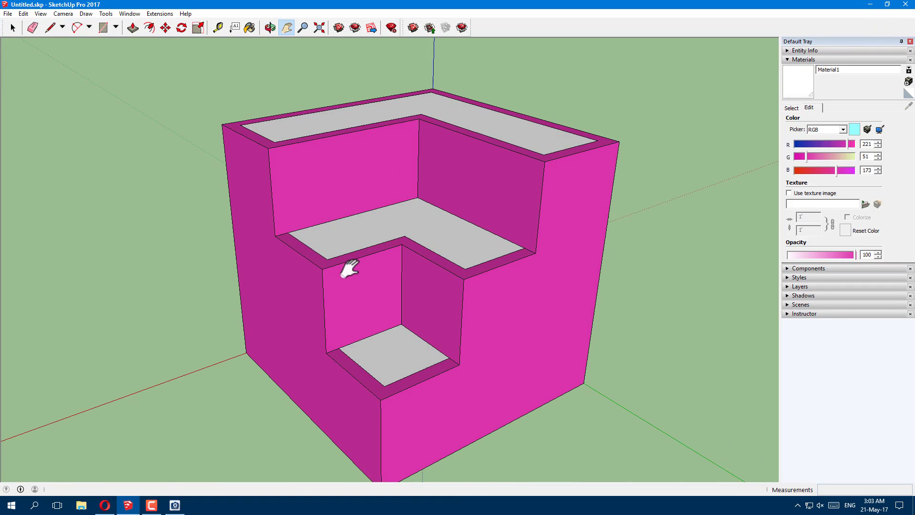
scroll(400, 264, up, 1)
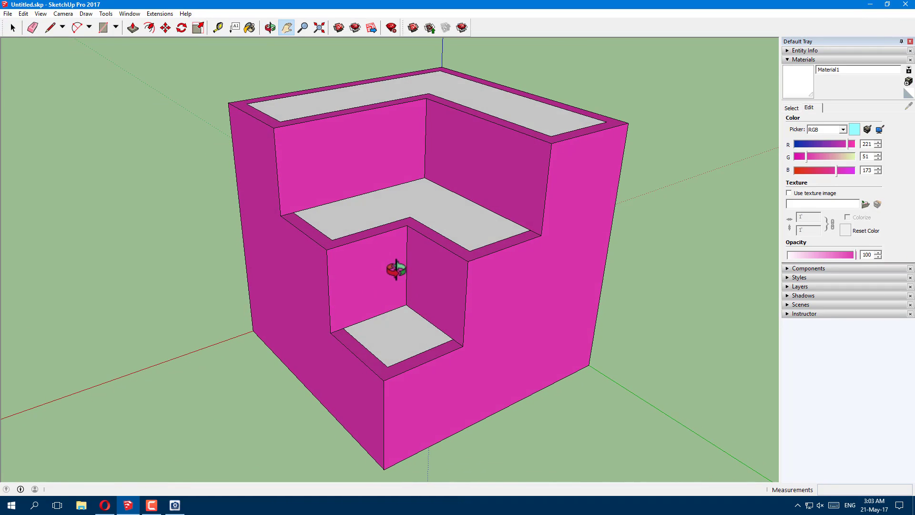